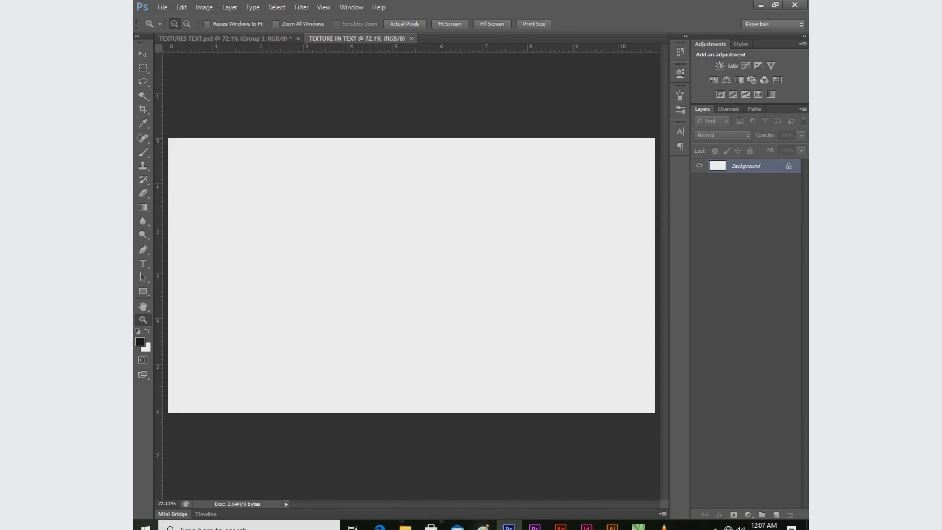
Step: Add the text ROUGH in Poppins ExtraBold on a new layer in the canvas's upper-left area
{"action": "left_click", "coordinate": [776, 515]}
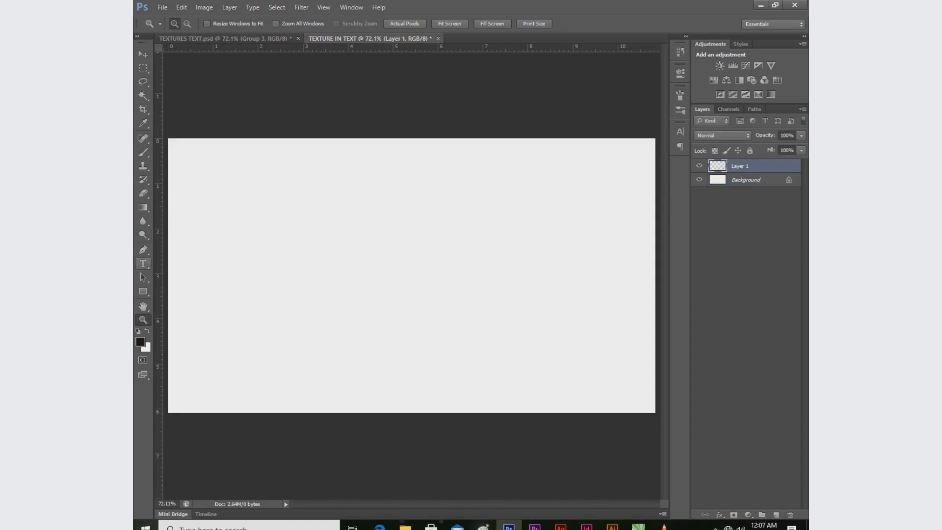
{"action": "key", "text": "t"}
{"action": "left_click", "coordinate": [216, 24]}
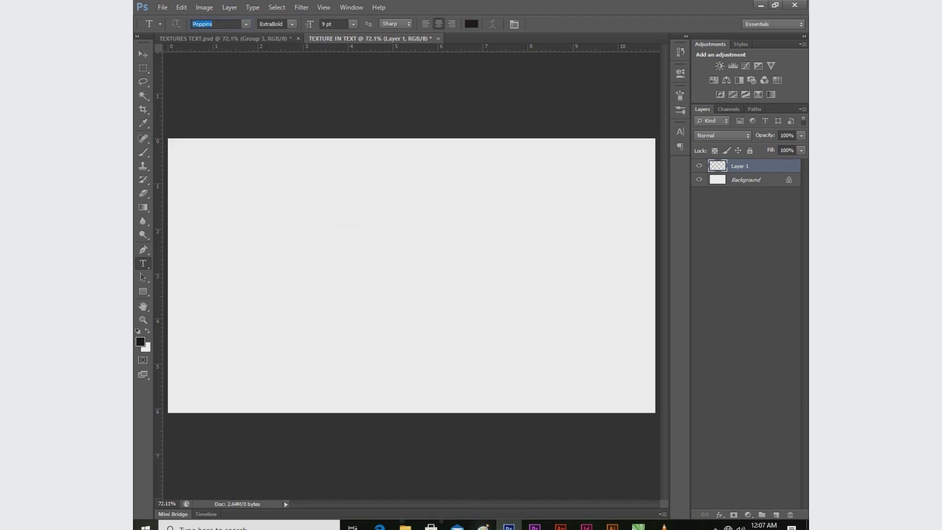
{"action": "left_click", "coordinate": [292, 24]}
{"action": "left_click", "coordinate": [289, 103]}
{"action": "left_click", "coordinate": [263, 229]}
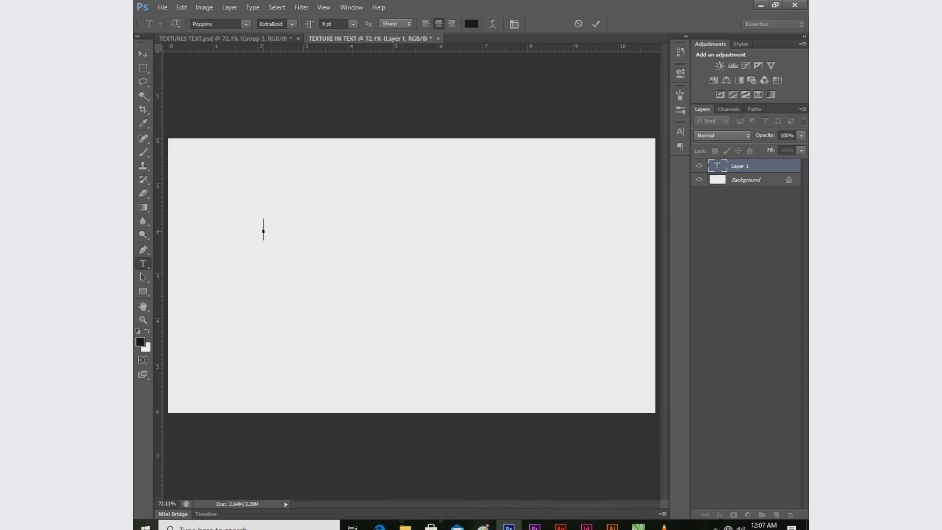
{"action": "type", "text": "ROUGH"}
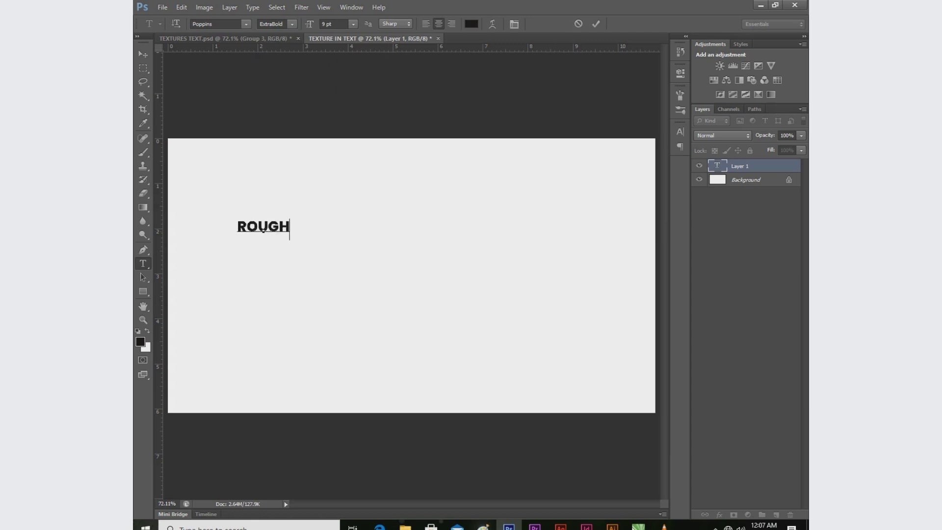
{"action": "left_click", "coordinate": [595, 23]}
Step: Enlarge the ROUGH text to about 860% so that it spans nearly the full canvas width
{"action": "key", "text": "v"}
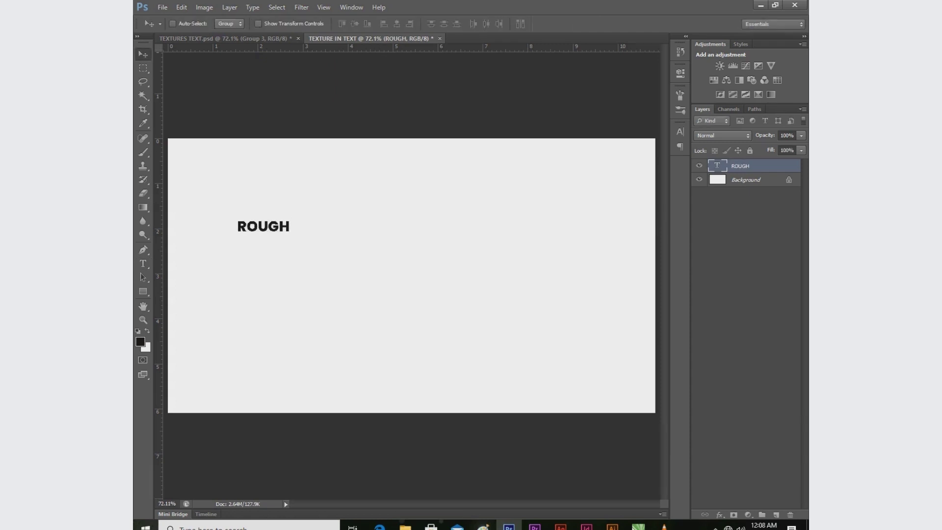
{"action": "key", "text": "ctrl+t"}
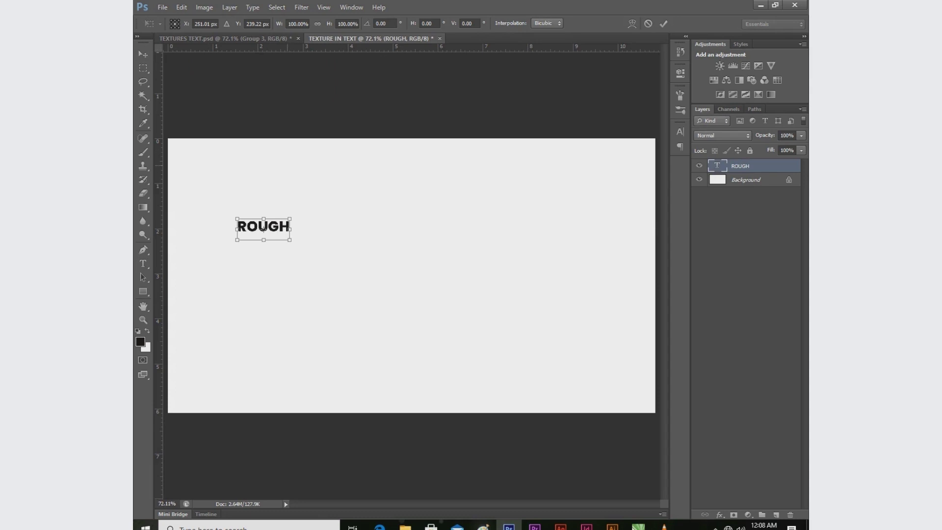
{"action": "left_click_drag", "start_coordinate": [290, 219], "coordinate": [418, 168]}
{"action": "left_click_drag", "start_coordinate": [385, 198], "coordinate": [385, 239]}
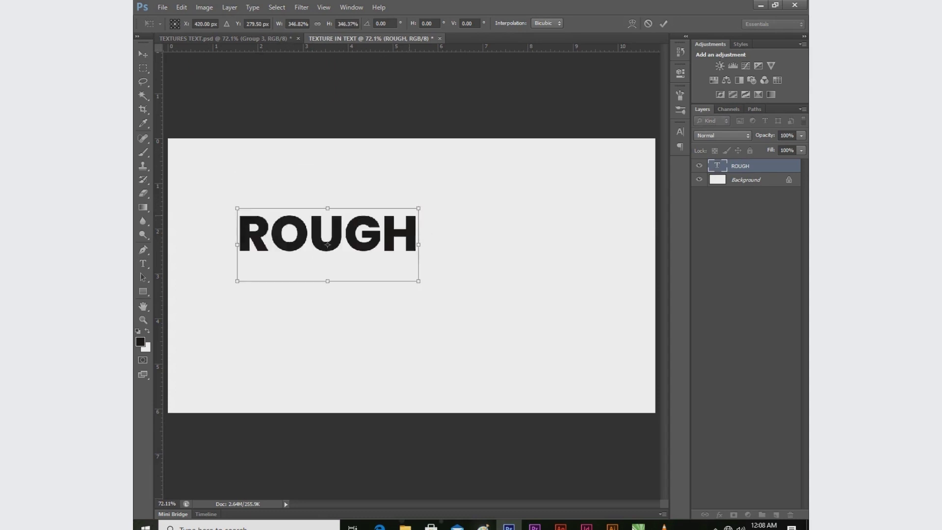
{"action": "left_click_drag", "start_coordinate": [418, 208], "coordinate": [548, 156]}
{"action": "left_click_drag", "start_coordinate": [524, 169], "coordinate": [641, 172]}
{"action": "left_click_drag", "start_coordinate": [523, 238], "coordinate": [480, 238]}
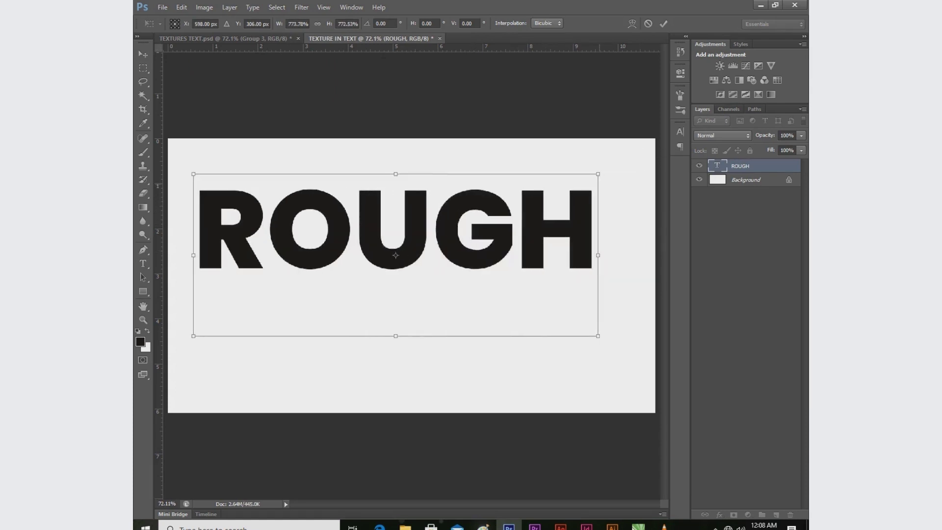
{"action": "left_click_drag", "start_coordinate": [598, 173], "coordinate": [643, 156]}
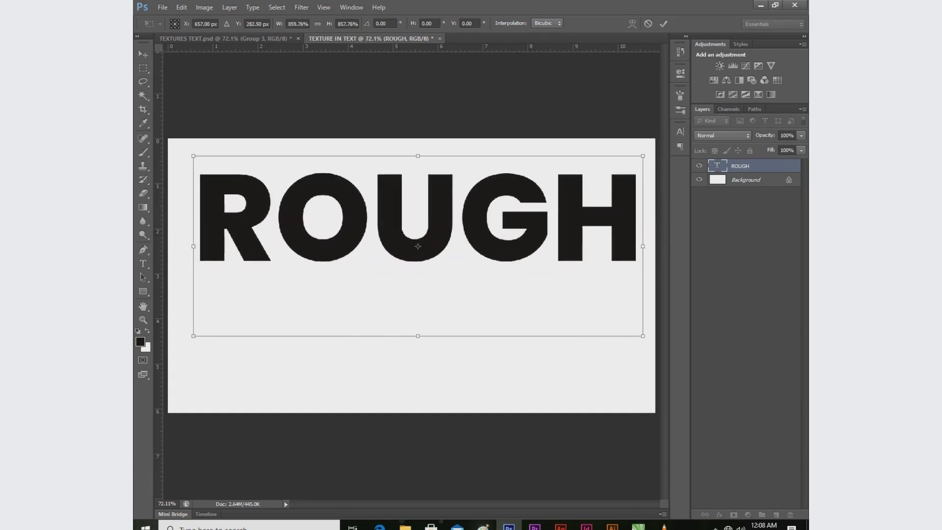
{"action": "key", "text": "Return"}
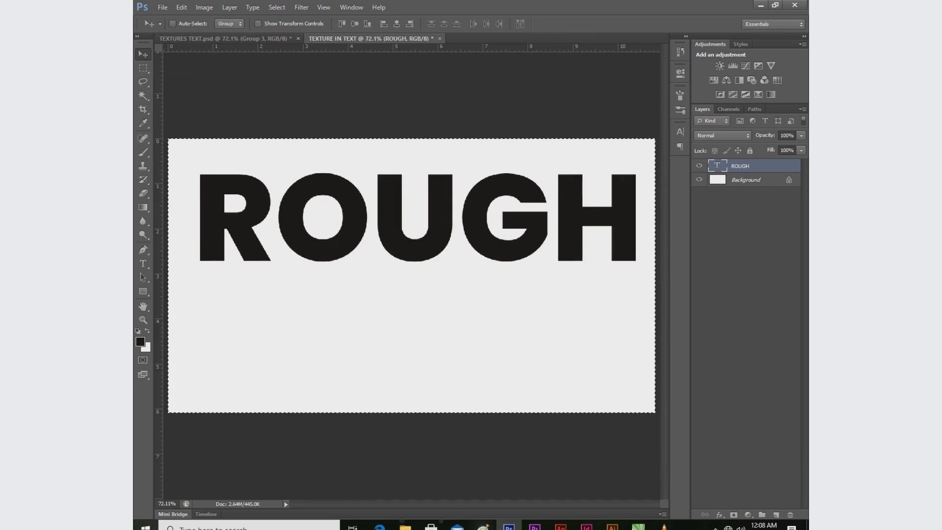
Step: Centre the ROUGH text horizontally and vertically on the whole canvas, then clear the selection
{"action": "key", "text": "ctrl+a"}
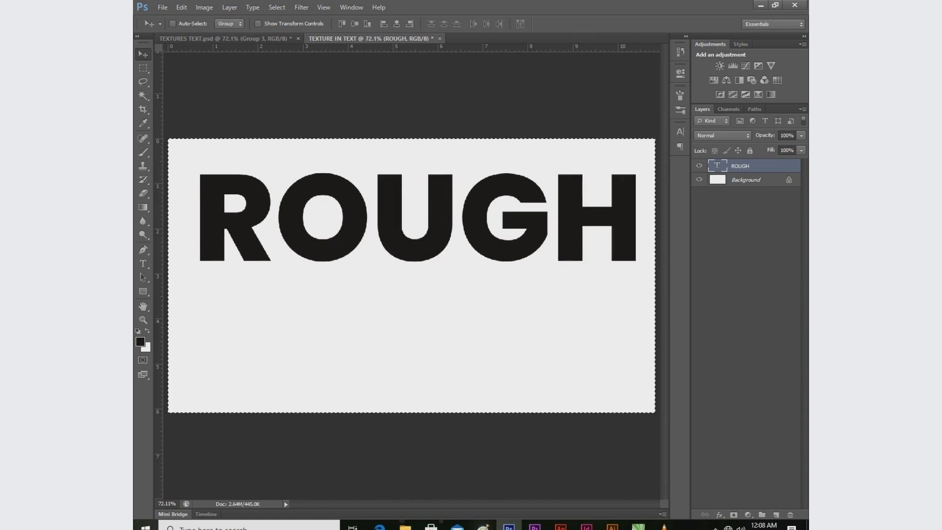
{"action": "left_click", "coordinate": [397, 24]}
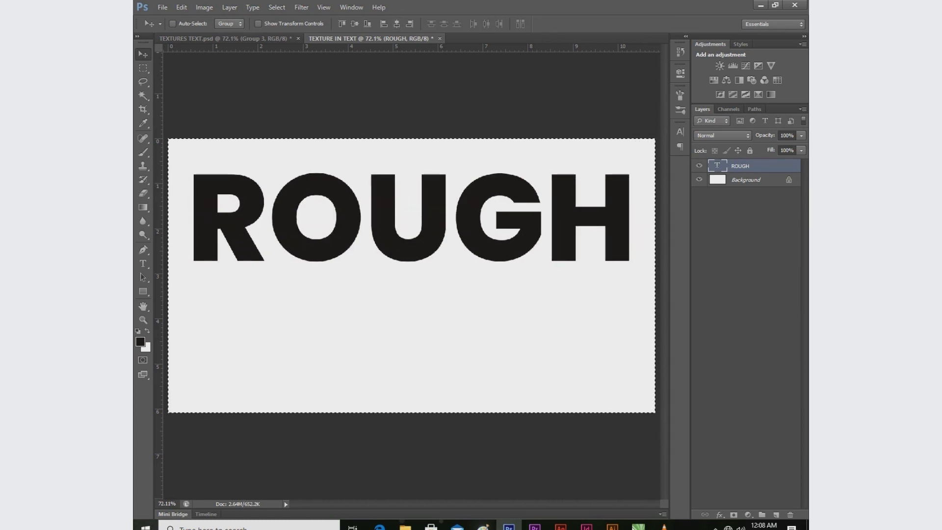
{"action": "left_click", "coordinate": [354, 24]}
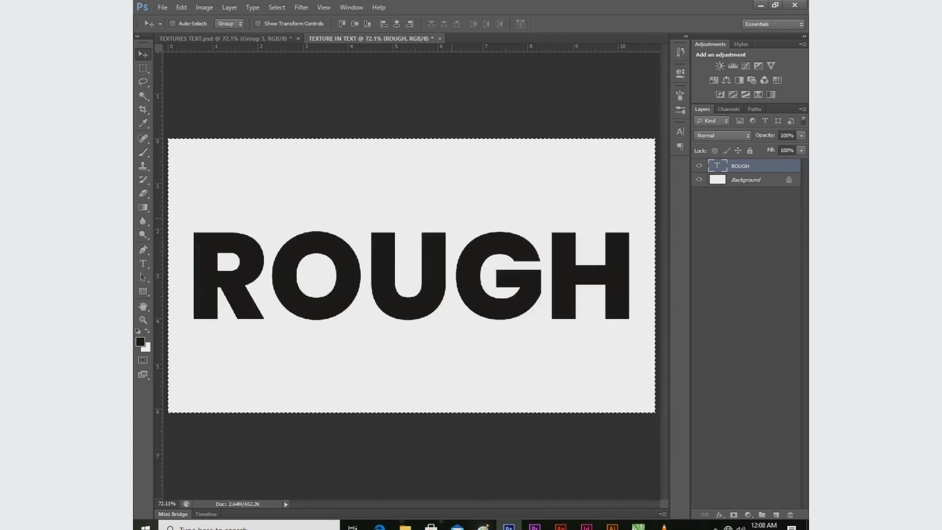
{"action": "key", "text": "ctrl+d"}
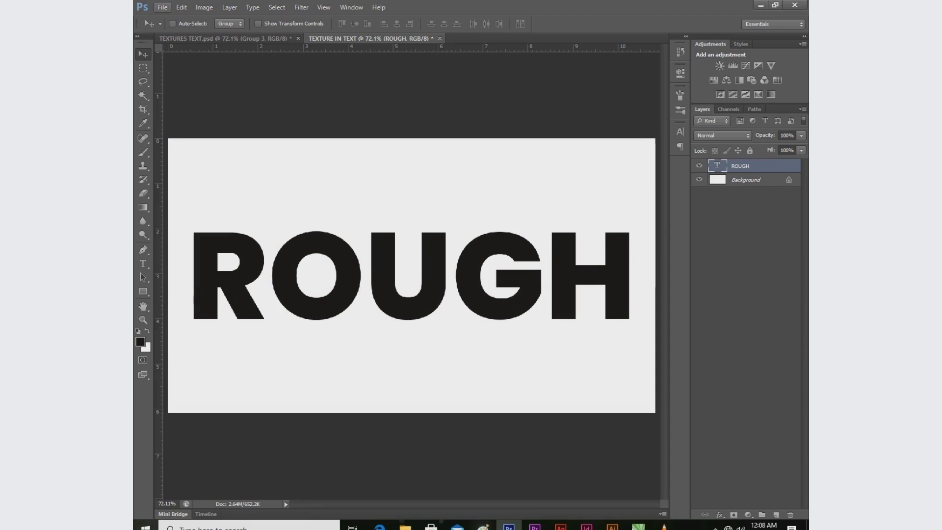
Step: Place the flagstone texture image from the TEXTURE IN TEXT folder on the Desktop into the document
{"action": "left_click", "coordinate": [162, 7]}
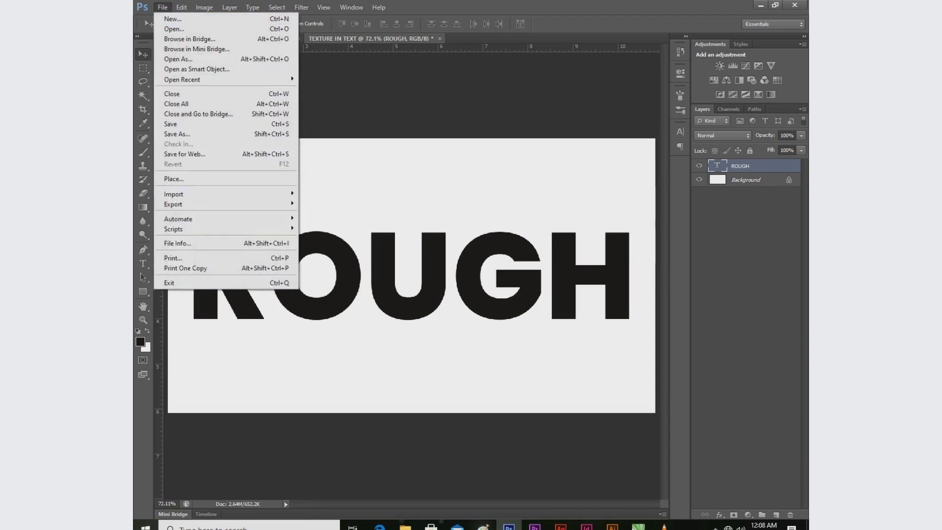
{"action": "left_click", "coordinate": [175, 179]}
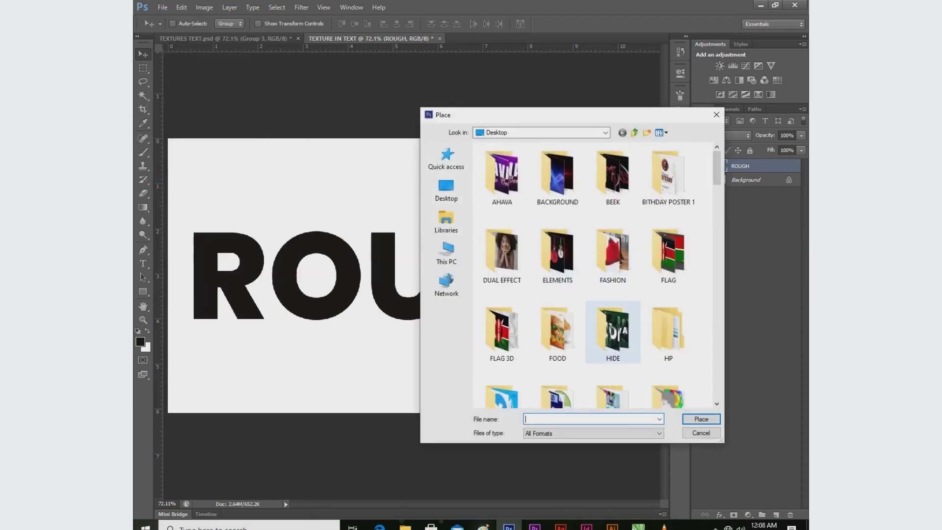
{"action": "scroll", "coordinate": [635, 331], "scroll_direction": "down", "scroll_amount": 2}
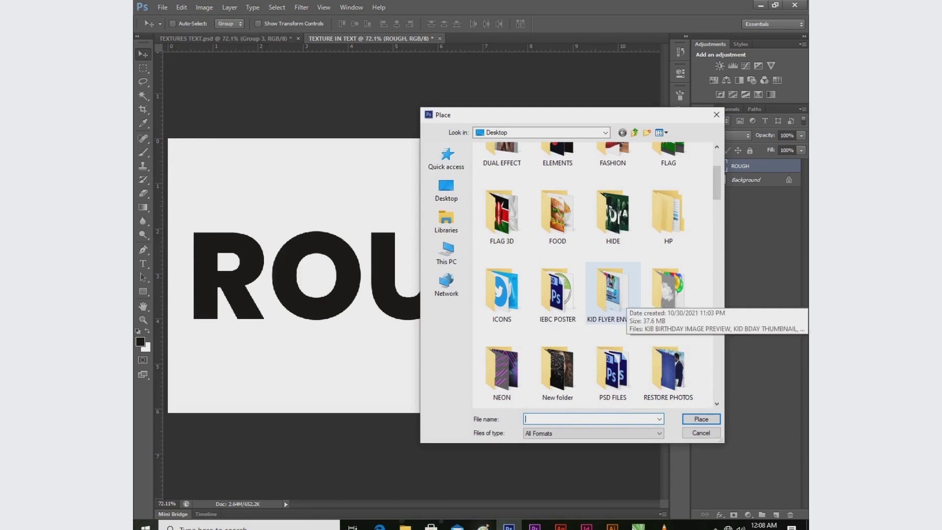
{"action": "scroll", "coordinate": [613, 292], "scroll_direction": "down", "scroll_amount": 3}
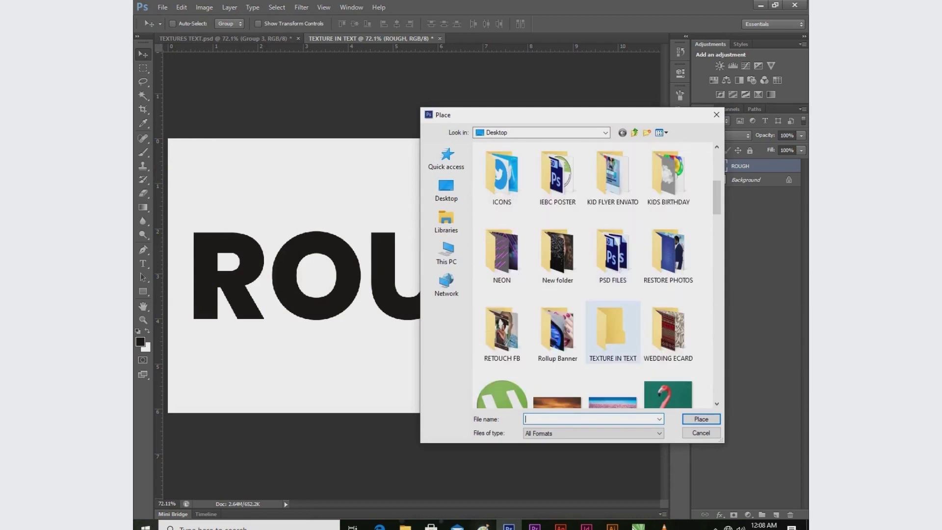
{"action": "double_click", "coordinate": [613, 331]}
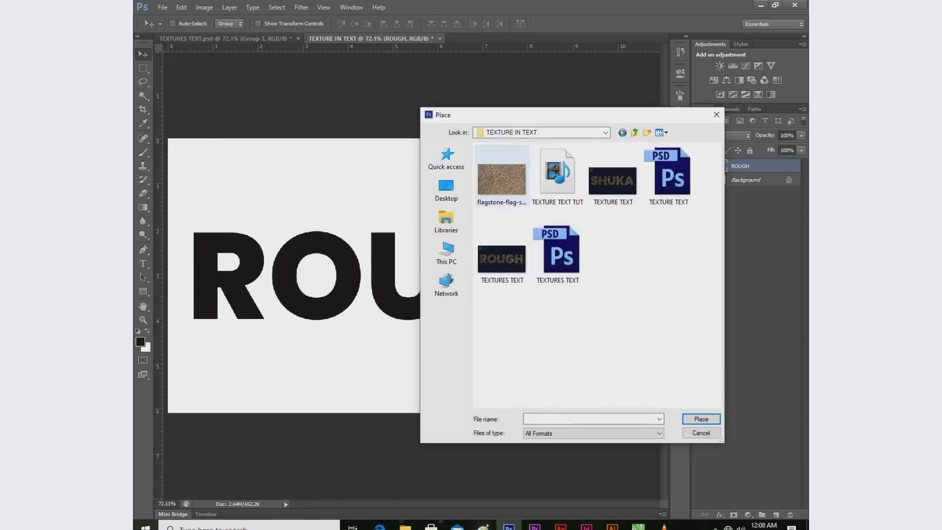
{"action": "left_click", "coordinate": [501, 180]}
{"action": "left_click", "coordinate": [701, 419]}
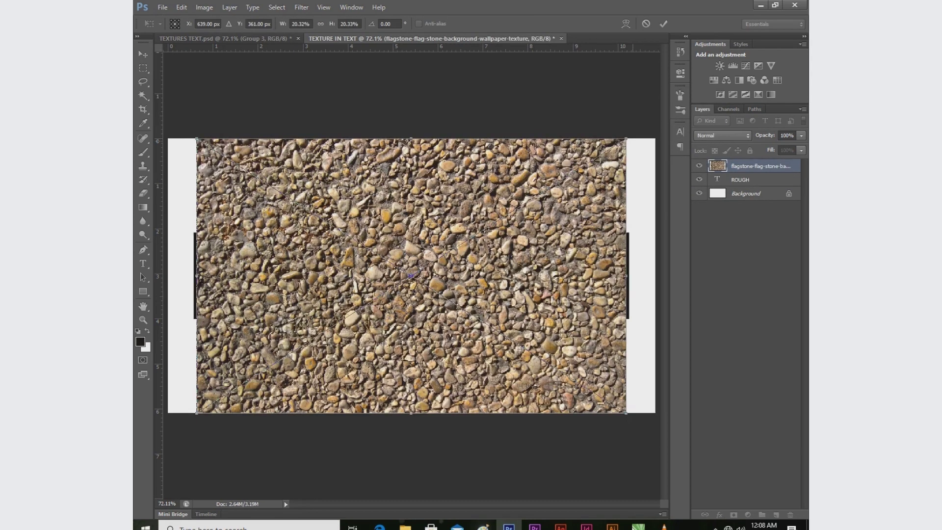
Step: Enlarge the placed stone texture to about 21.6% to cover the text and clip it to the ROUGH layer
{"action": "left_click_drag", "start_coordinate": [626, 139], "coordinate": [638, 131]}
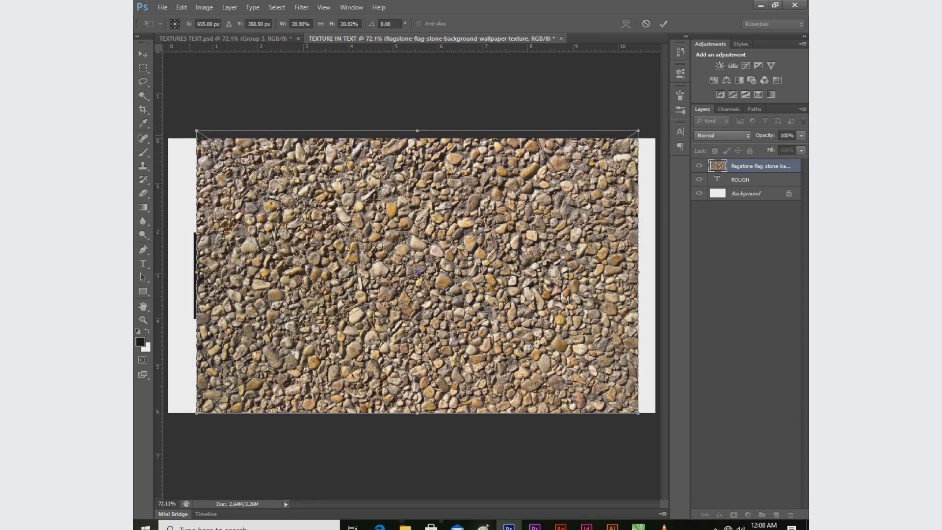
{"action": "left_click_drag", "start_coordinate": [196, 131], "coordinate": [182, 122]}
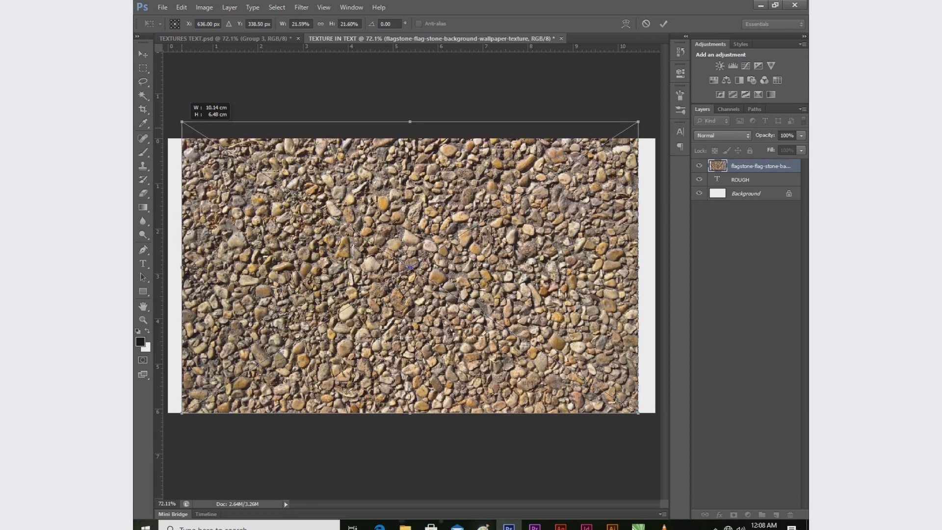
{"action": "left_click", "coordinate": [663, 23]}
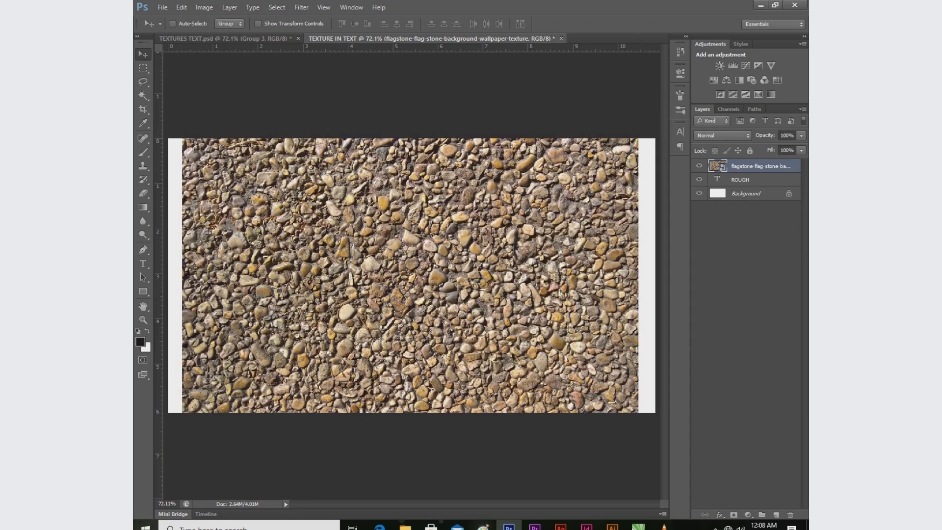
{"action": "right_click", "coordinate": [745, 166]}
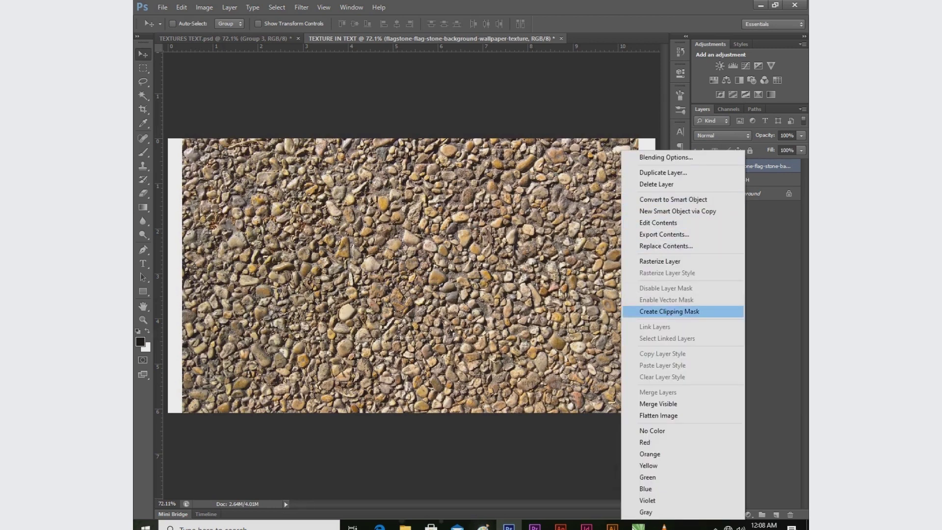
{"action": "left_click", "coordinate": [669, 311]}
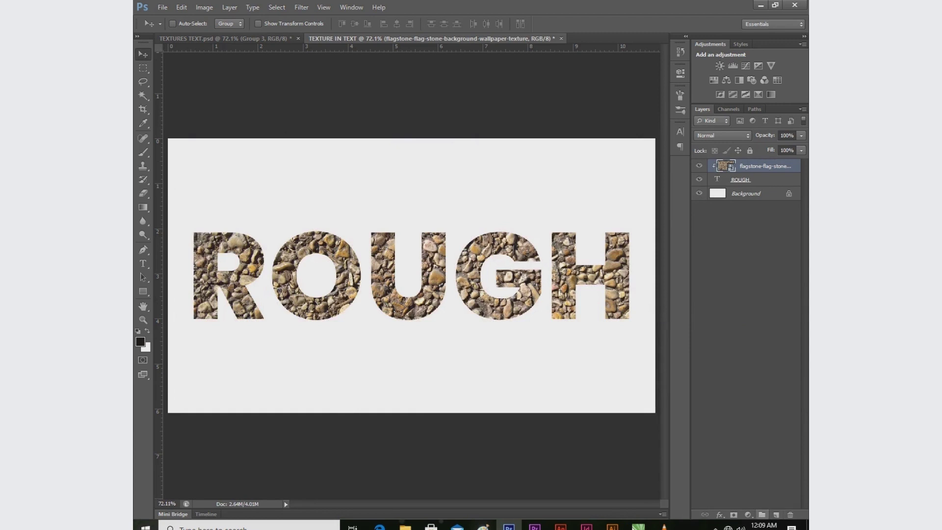
Step: Add a Solid Color fill layer directly above the Background in dark navy, RGB 3, 6, 17
{"action": "left_click", "coordinate": [747, 194]}
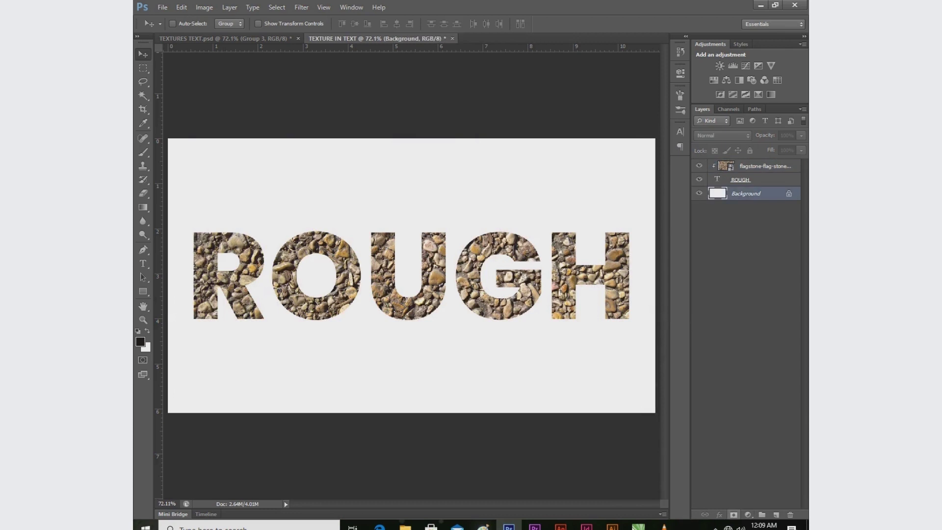
{"action": "left_click", "coordinate": [747, 514]}
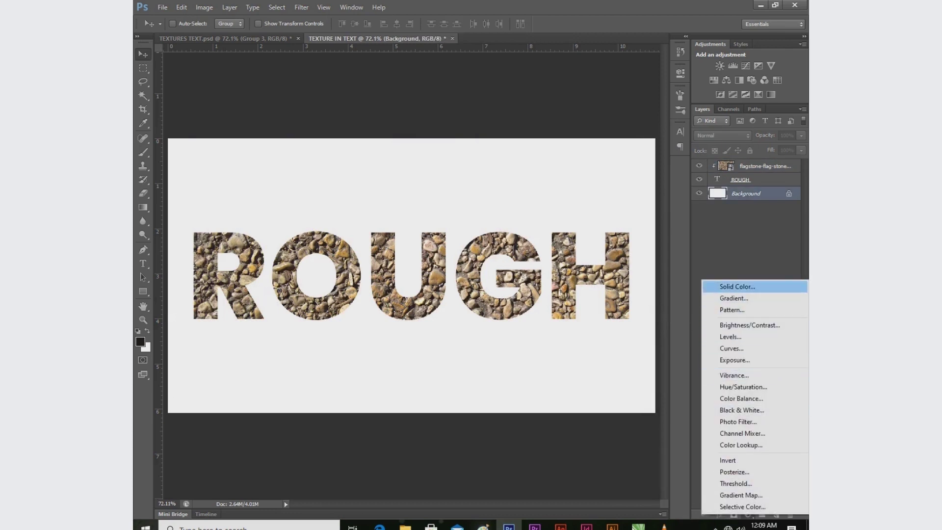
{"action": "left_click", "coordinate": [737, 286]}
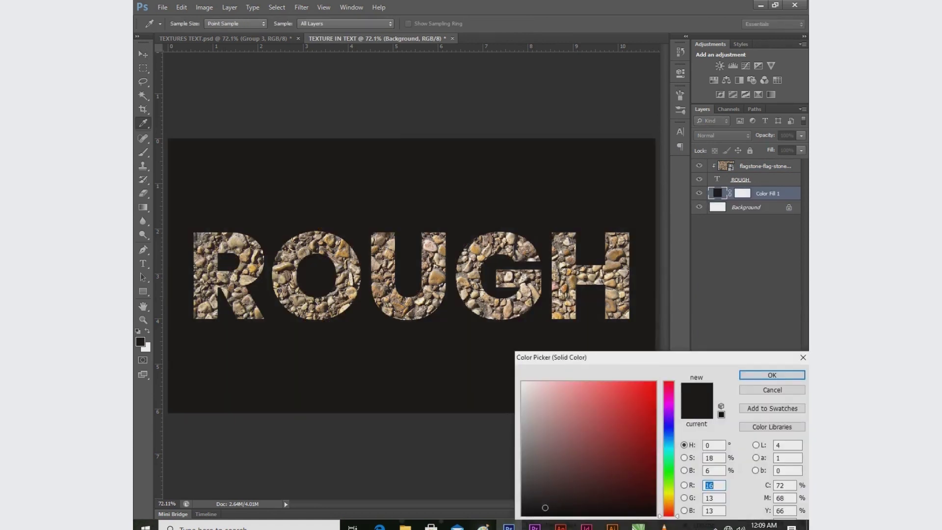
{"action": "left_click_drag", "start_coordinate": [669, 515], "coordinate": [668, 432]}
{"action": "mouse_move", "coordinate": [544, 507]}
{"action": "left_mouse_down"}
{"action": "mouse_move", "coordinate": [614, 492]}
{"action": "mouse_move", "coordinate": [630, 507]}
{"action": "left_mouse_up"}
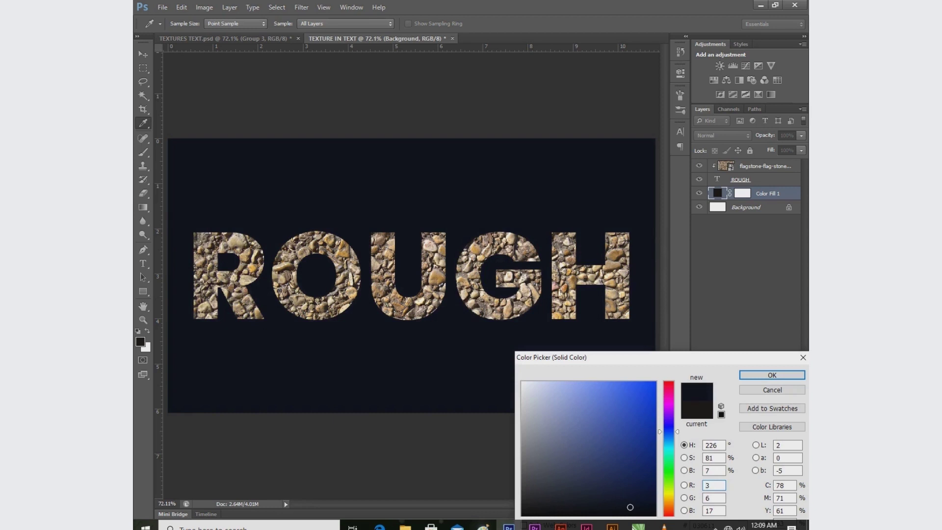
{"action": "key", "text": "Return"}
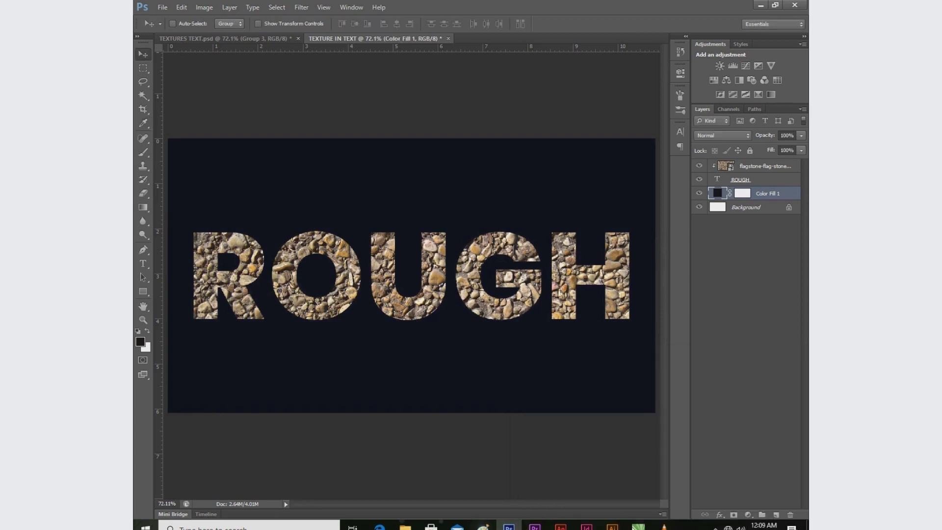
Step: Group the stone texture and ROUGH text layers, and toggle the group's visibility to check its contents
{"action": "left_click", "coordinate": [765, 167]}
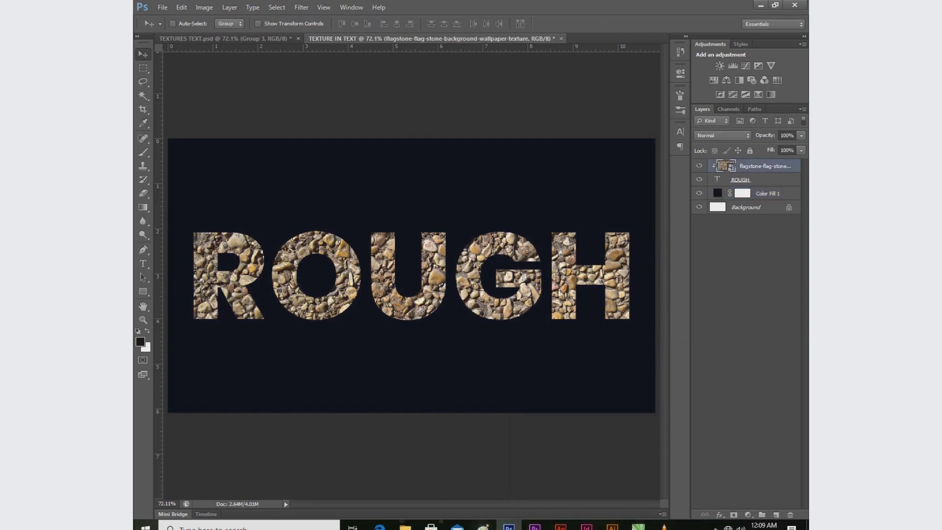
{"action": "left_click", "coordinate": [765, 179], "text": "shift"}
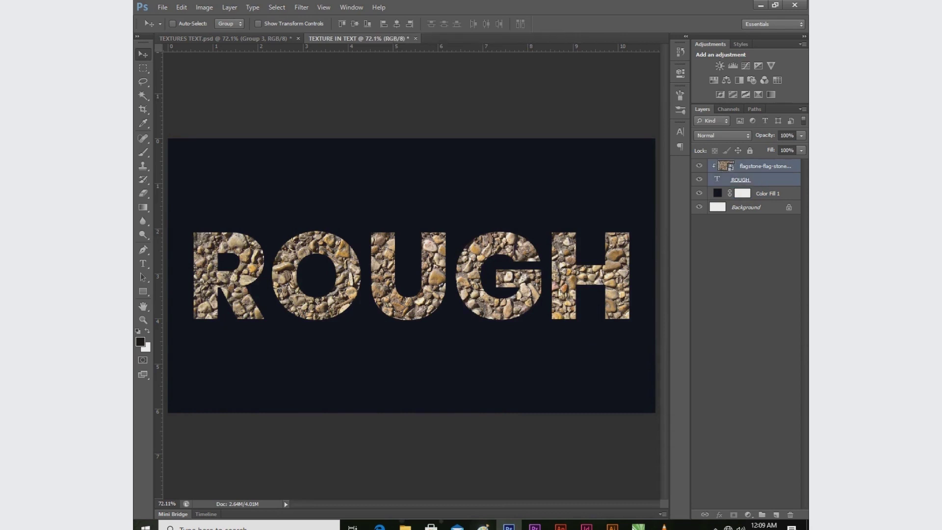
{"action": "key", "text": "ctrl+g"}
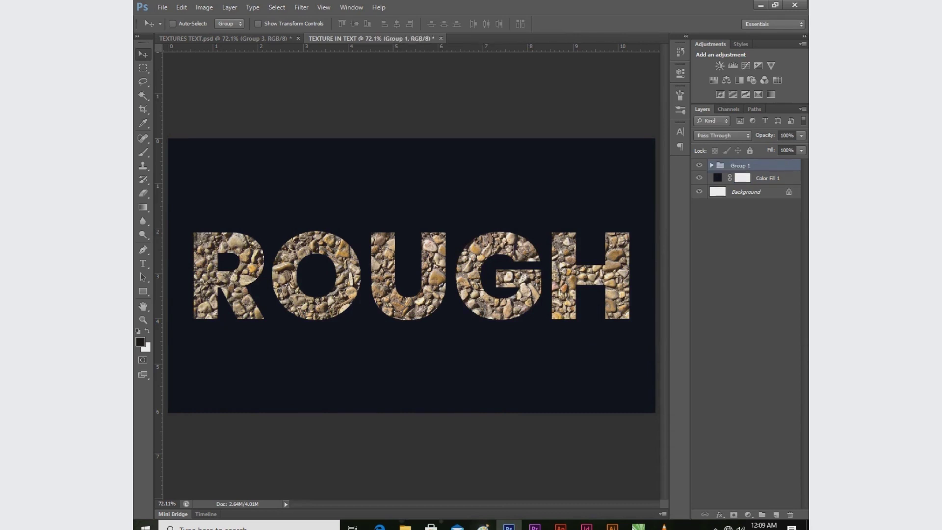
{"action": "left_click", "coordinate": [699, 165]}
{"action": "left_click", "coordinate": [699, 165]}
Step: Add a Levels adjustment layer above the text group and clip it to the group
{"action": "left_click", "coordinate": [748, 515]}
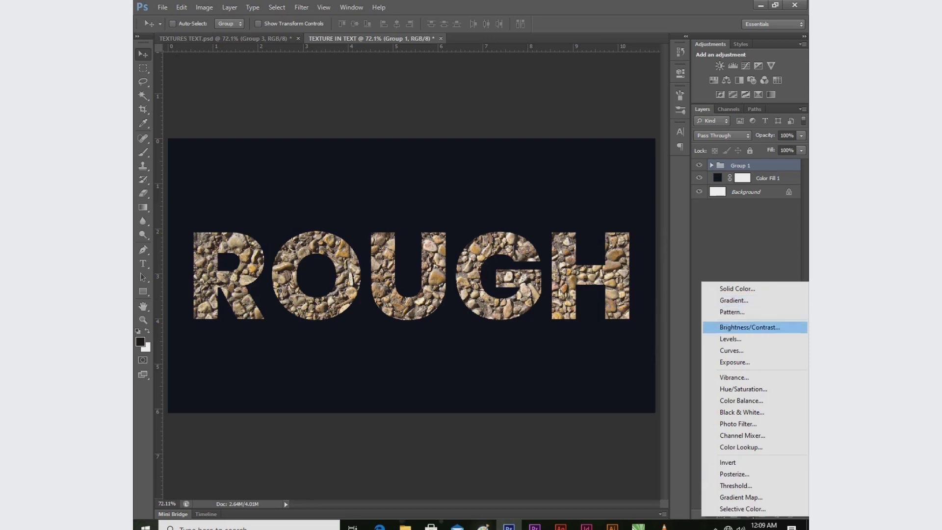
{"action": "left_click", "coordinate": [730, 339]}
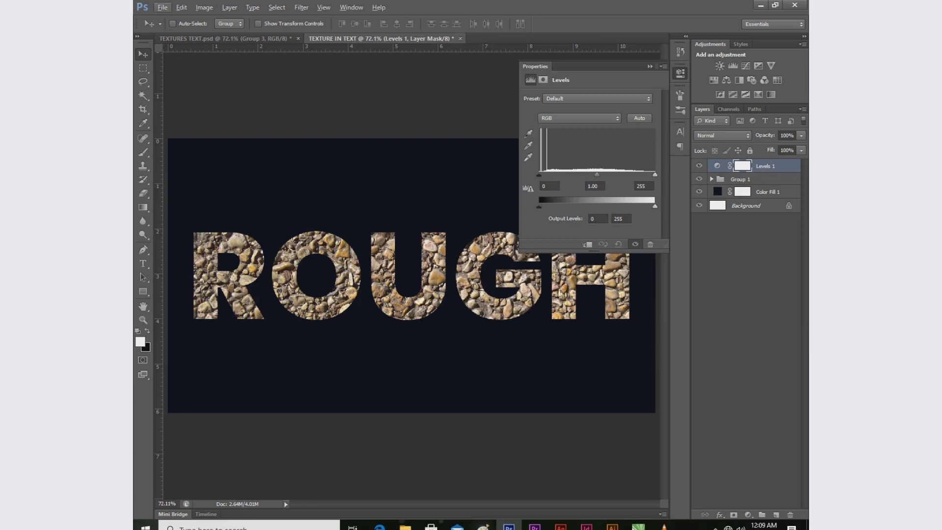
{"action": "key", "text": "ctrl+alt+g"}
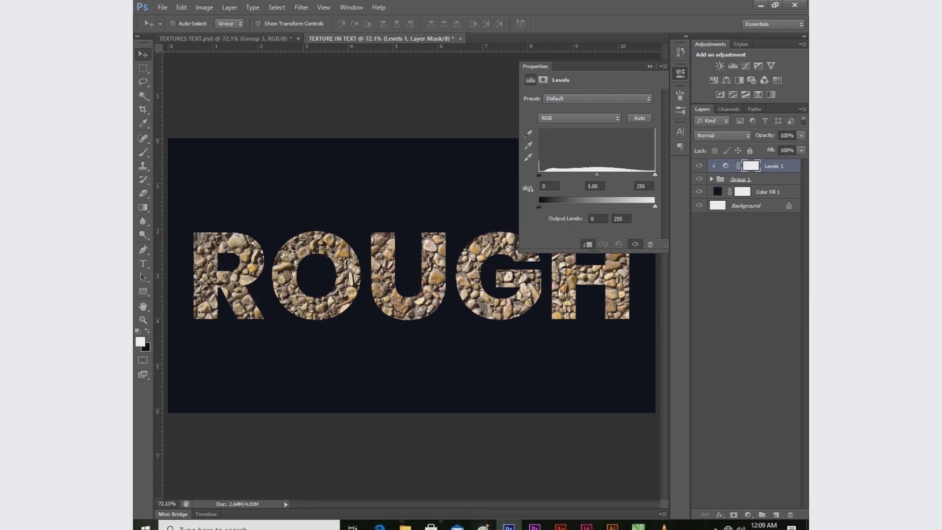
Step: Darken the stone text in Levels with input black 27, input white 242 and output white 202
{"action": "left_click_drag", "start_coordinate": [655, 206], "coordinate": [632, 206]}
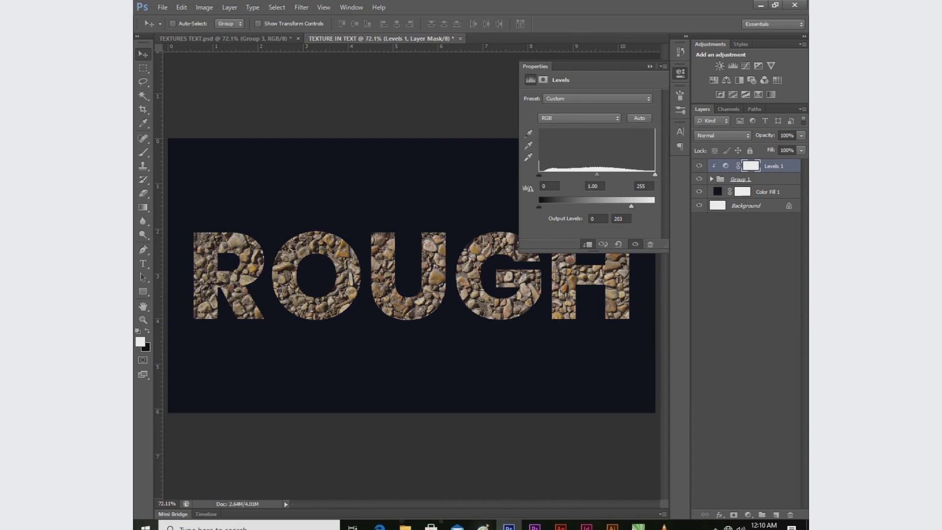
{"action": "left_click_drag", "start_coordinate": [542, 175], "coordinate": [550, 175]}
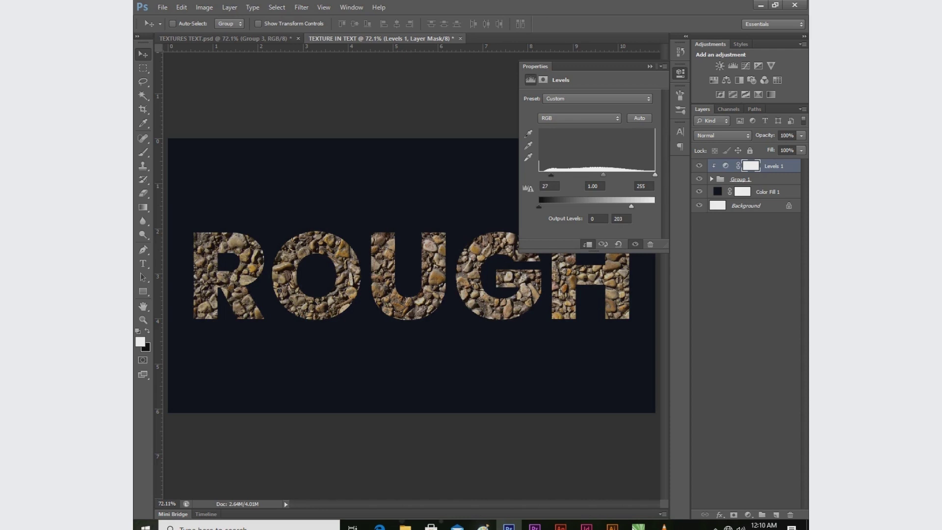
{"action": "left_click_drag", "start_coordinate": [655, 175], "coordinate": [649, 175]}
{"action": "left_click_drag", "start_coordinate": [630, 206], "coordinate": [631, 206]}
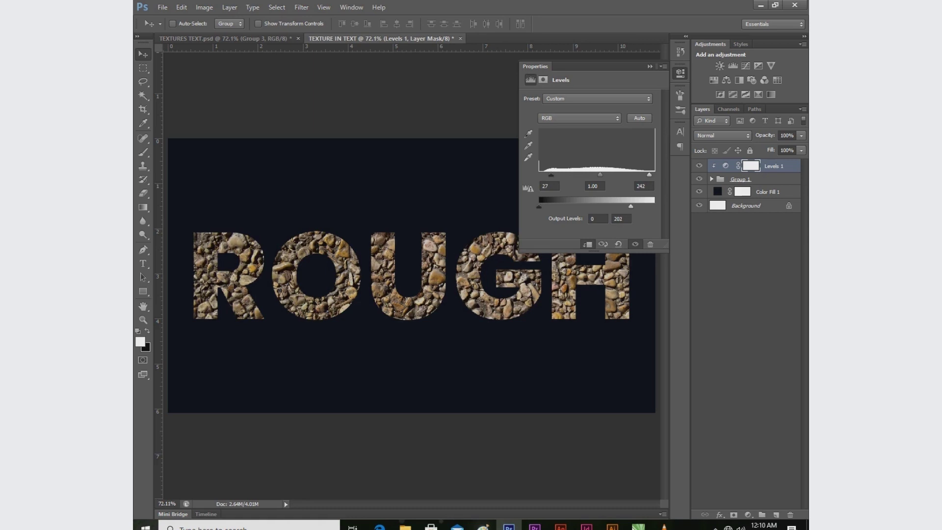
{"action": "left_click", "coordinate": [650, 67]}
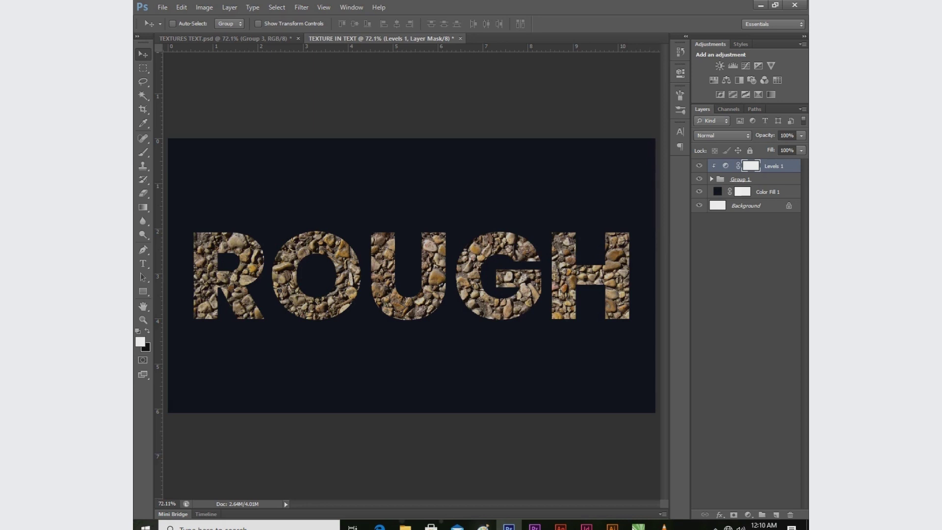
Step: Apply Bevel & Emboss with Contour and a Drop Shadow to Group 1 as layer styles
{"action": "left_click", "coordinate": [758, 179]}
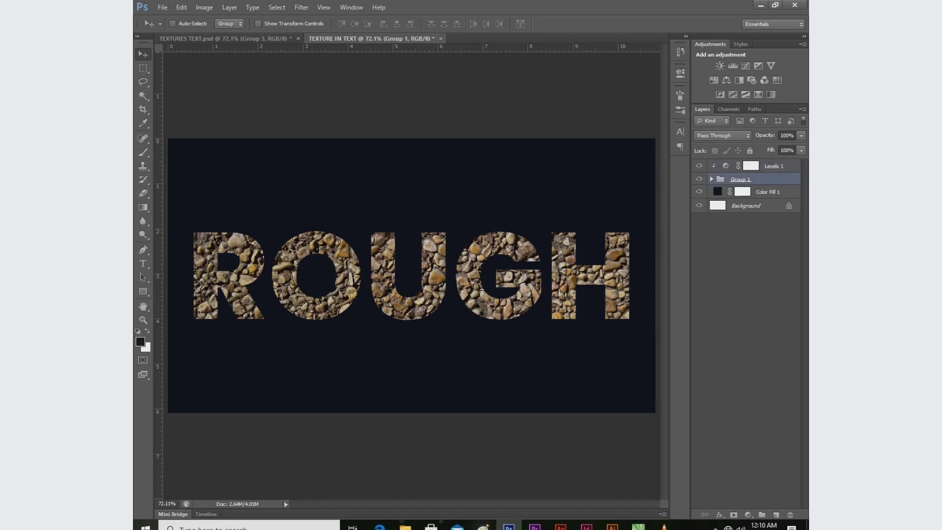
{"action": "right_click", "coordinate": [758, 178]}
{"action": "left_click", "coordinate": [758, 185]}
{"action": "left_click_drag", "start_coordinate": [520, 262], "coordinate": [685, 291]}
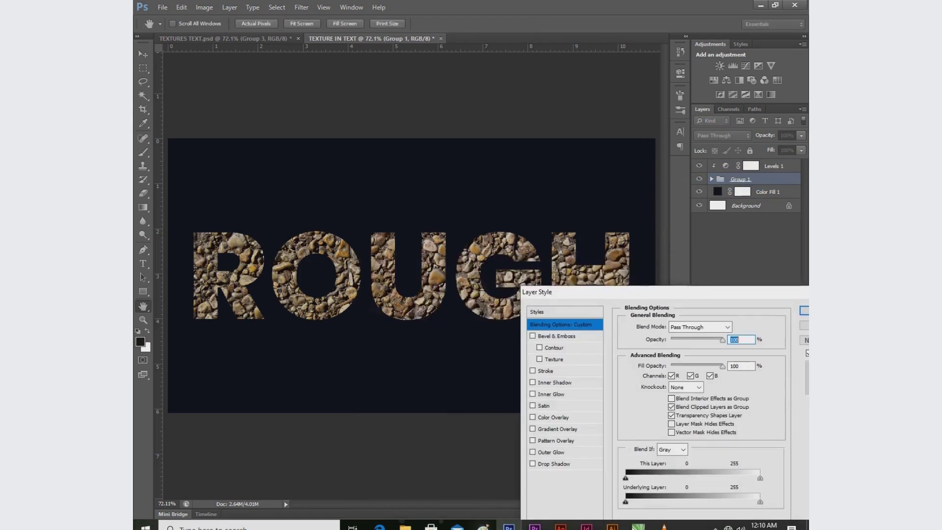
{"action": "left_click", "coordinate": [533, 336]}
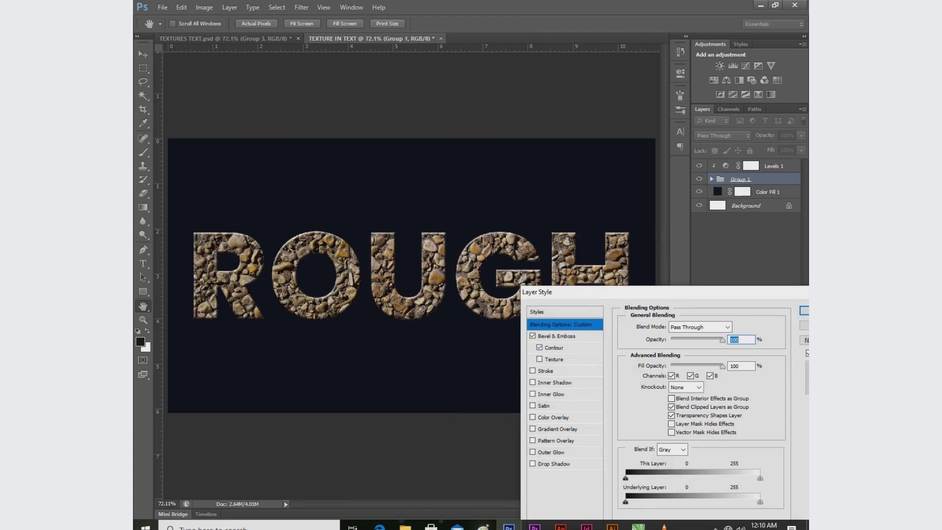
{"action": "left_click_drag", "start_coordinate": [637, 292], "coordinate": [628, 258]}
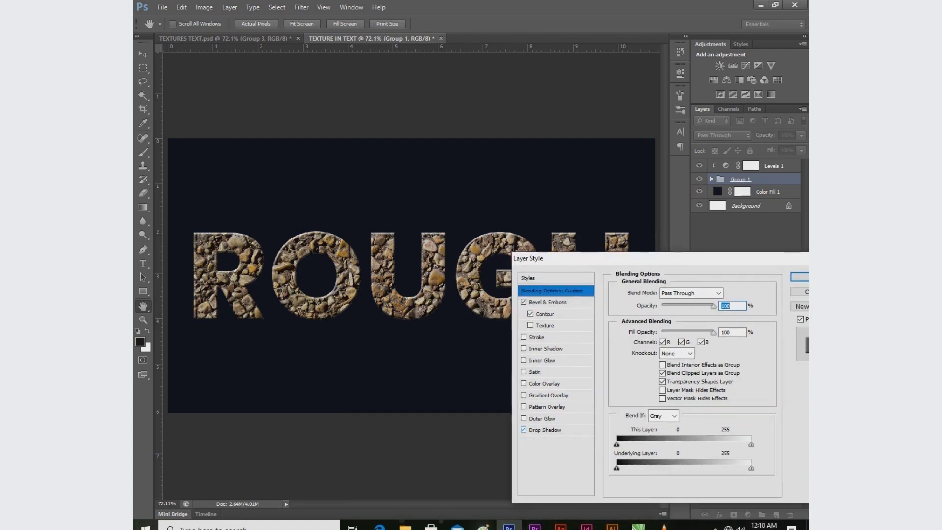
{"action": "left_click_drag", "start_coordinate": [688, 261], "coordinate": [583, 244]}
{"action": "left_click", "coordinate": [710, 261]}
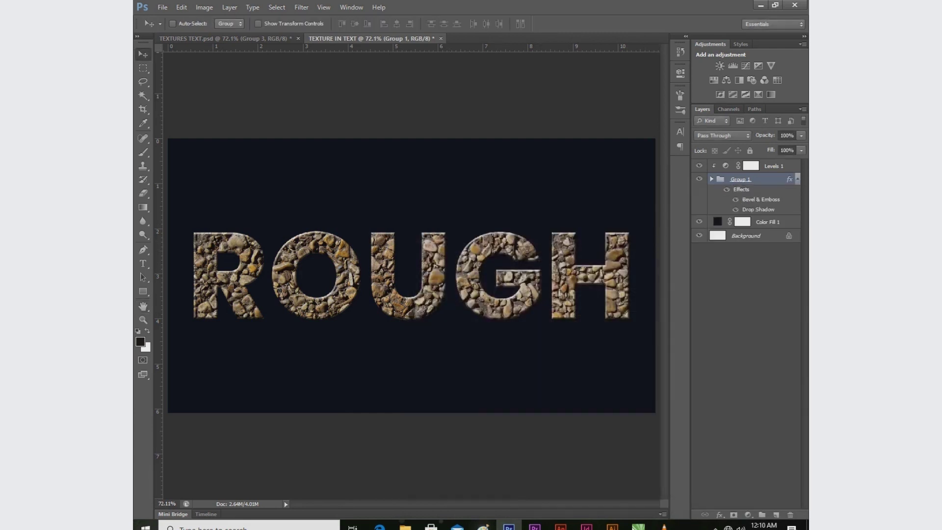
Step: Group the Levels adjustment, the text group and the color fill layer, and toggle the new group's visibility to check it
{"action": "left_click", "coordinate": [777, 167]}
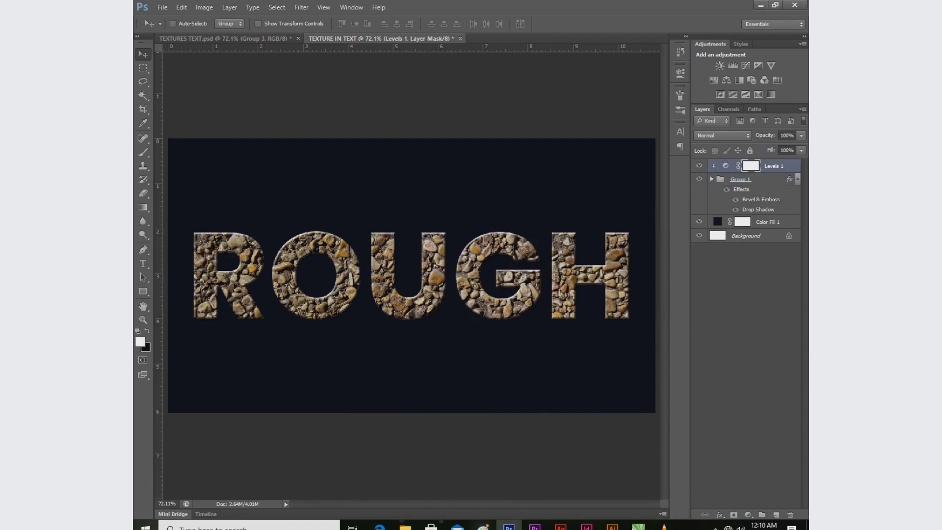
{"action": "left_click", "coordinate": [777, 222], "text": "shift"}
{"action": "key", "text": "ctrl+g"}
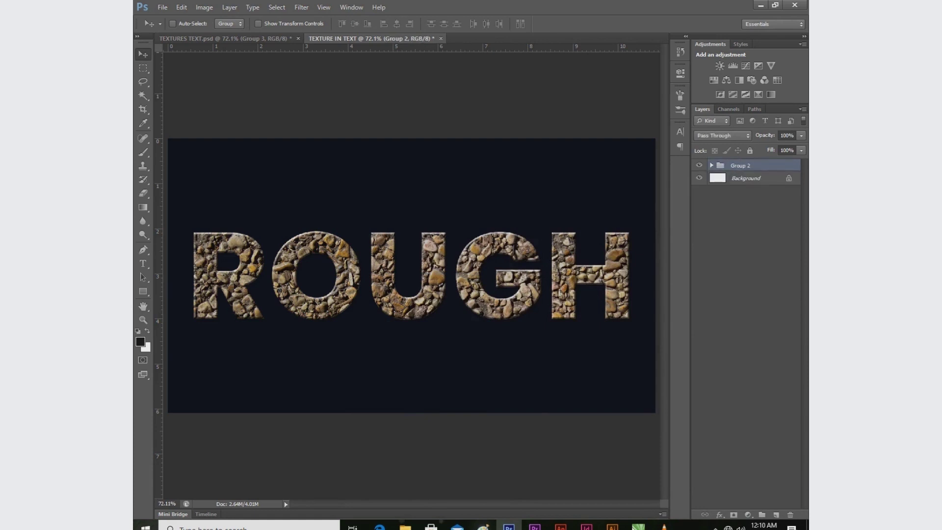
{"action": "left_click", "coordinate": [699, 165]}
{"action": "left_click", "coordinate": [698, 165]}
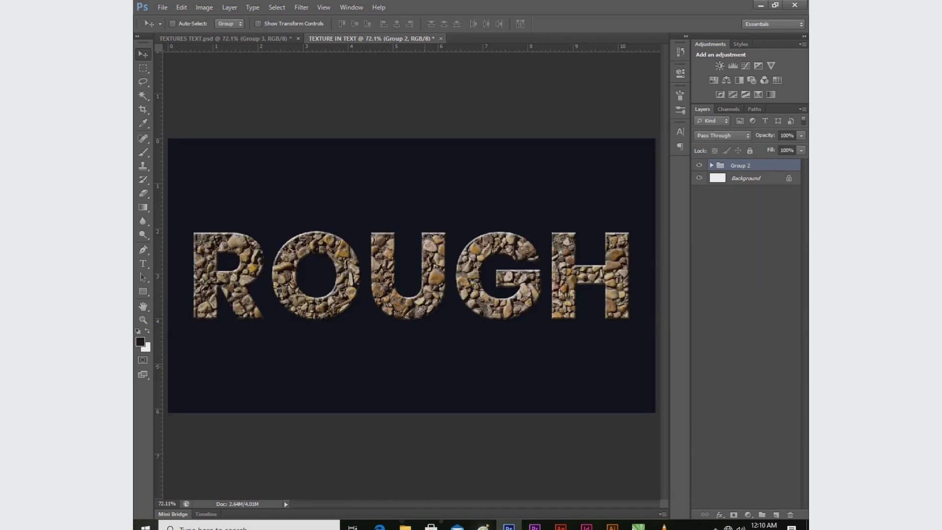